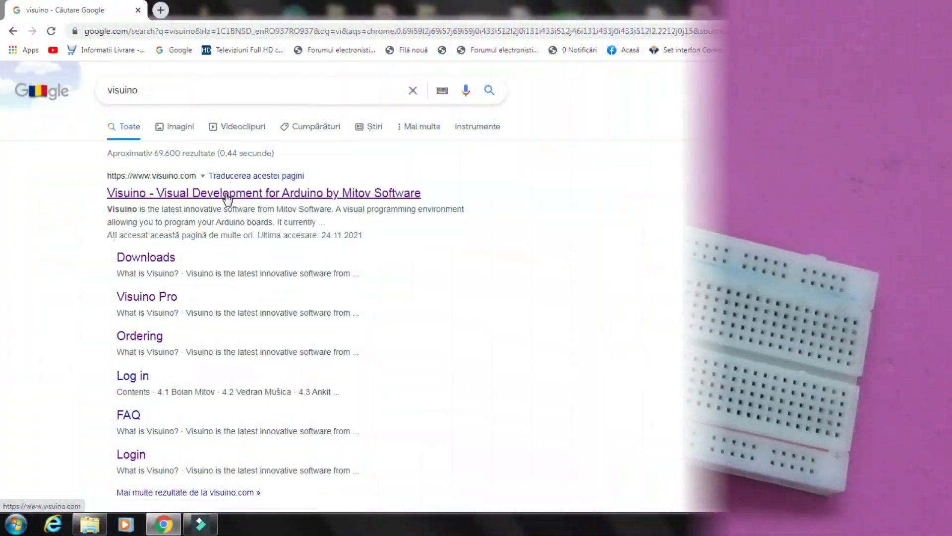
Visit the Visuino website and its Downloads page from the search results.
click(227, 197)
click(254, 94)
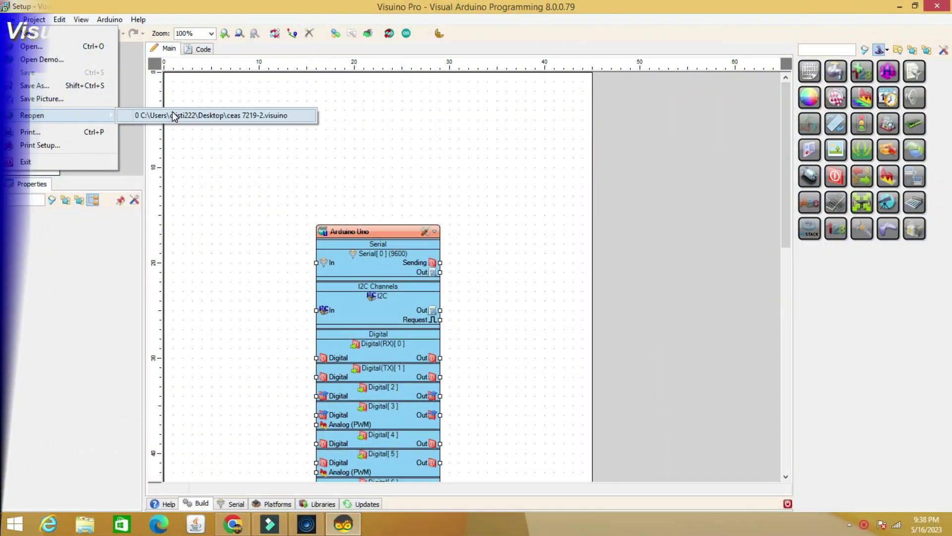
Reopen the recent clock project in Visuino Pro and set diagram zoom to 75%.
click(174, 117)
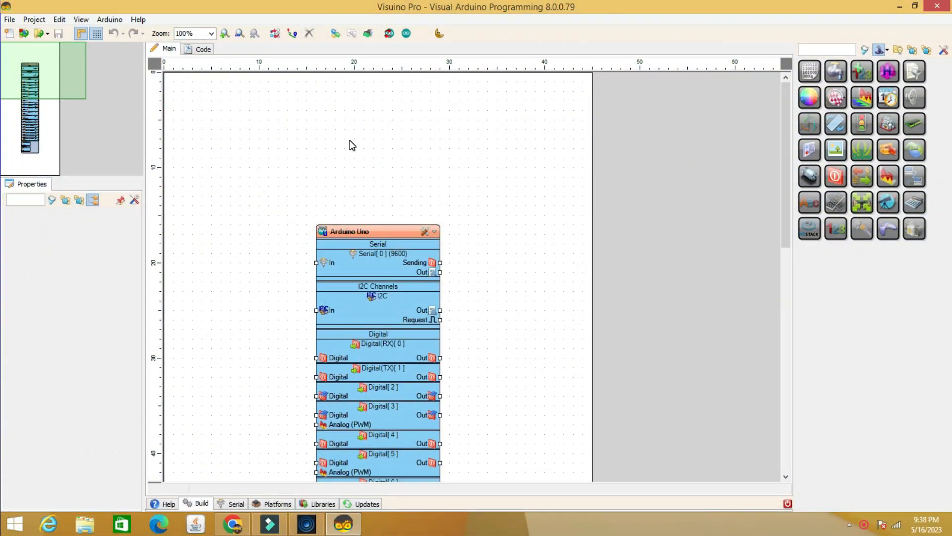
click(212, 34)
click(200, 63)
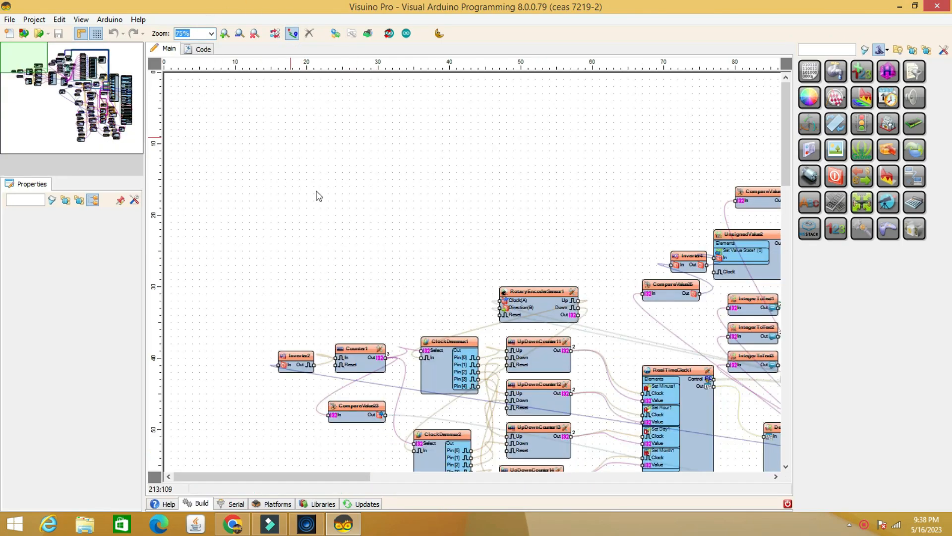
drag(326, 477, 408, 476)
drag(785, 130, 785, 147)
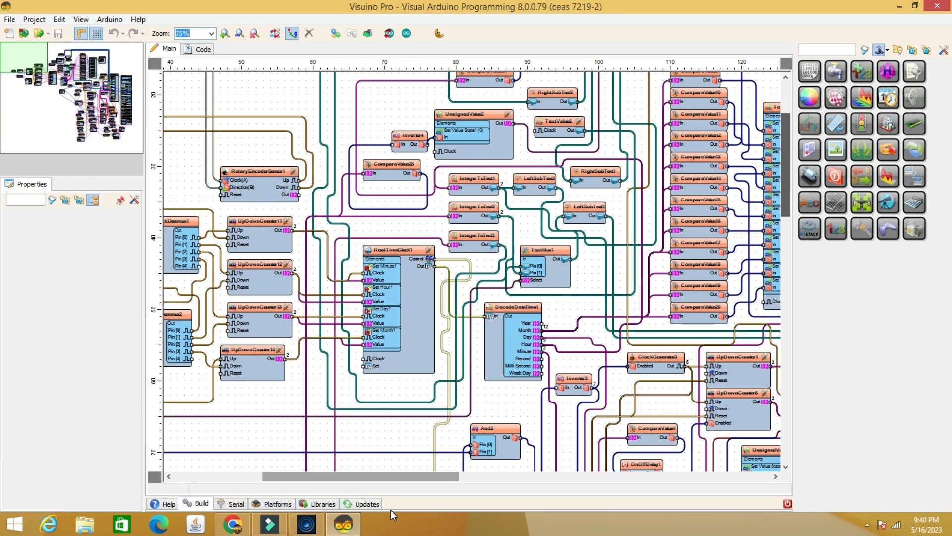
scroll(389, 476, up, 1)
scroll(389, 475, left, 1)
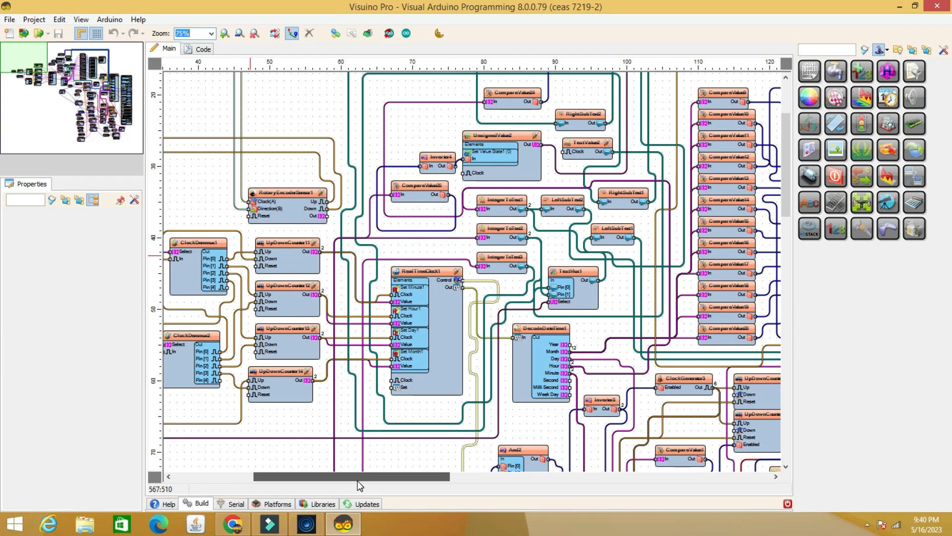
drag(357, 476, 368, 478)
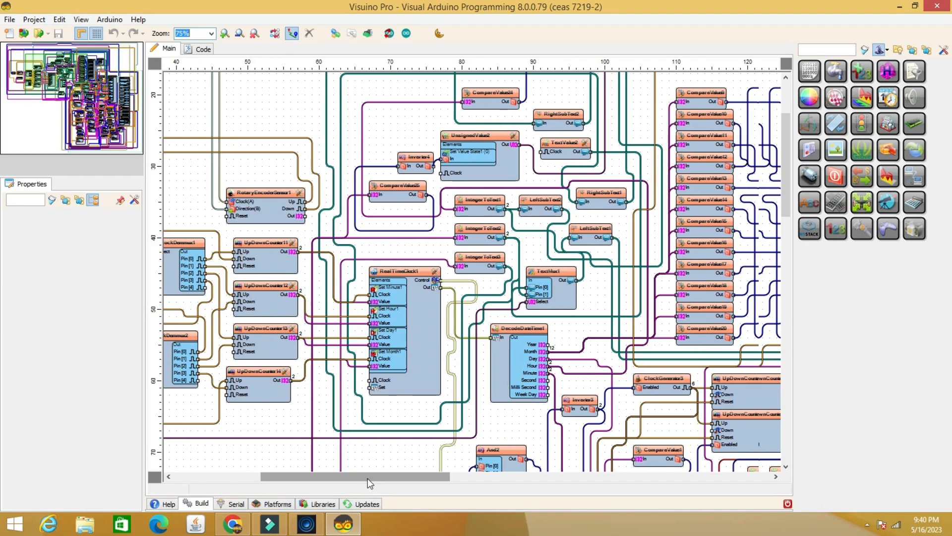
scroll(378, 481, right, 1)
scroll(377, 481, right, 1)
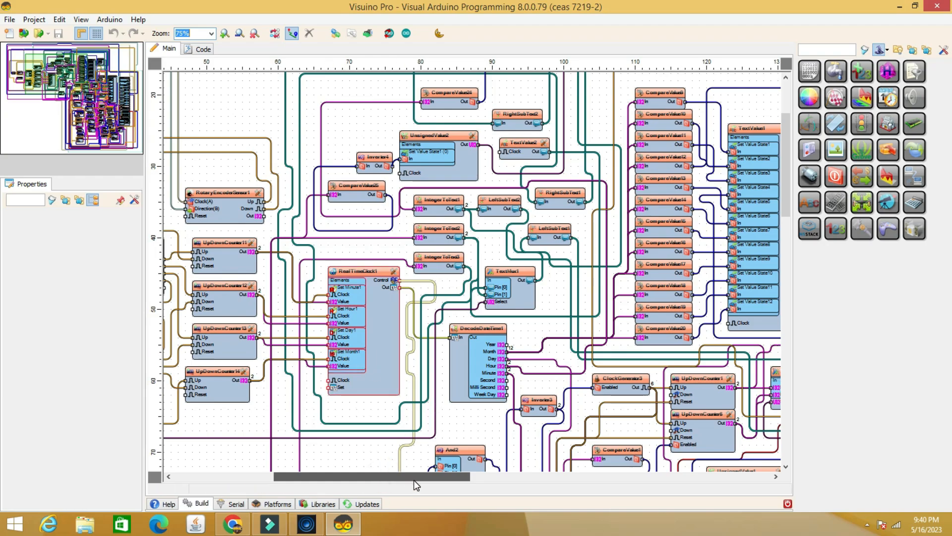
scroll(423, 481, right, 3)
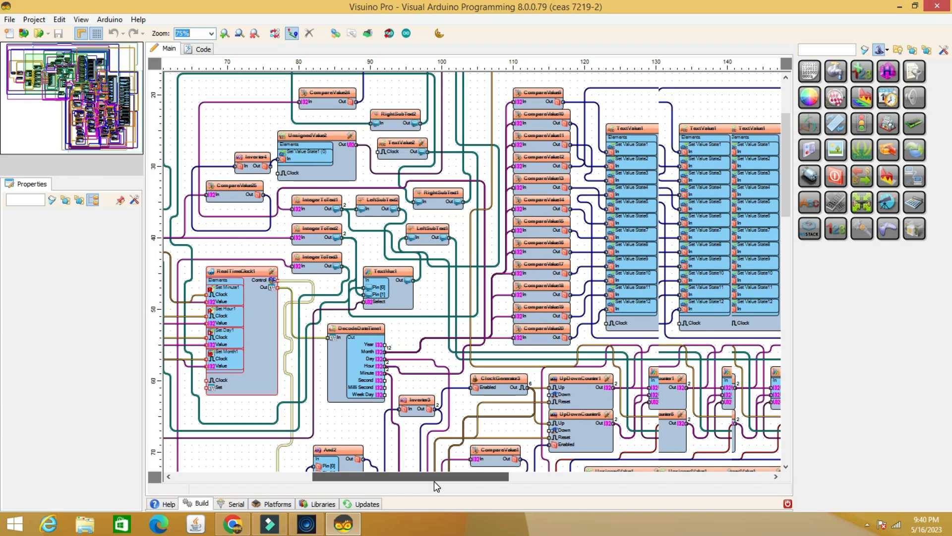
drag(434, 482, 445, 482)
scroll(461, 480, right, 2)
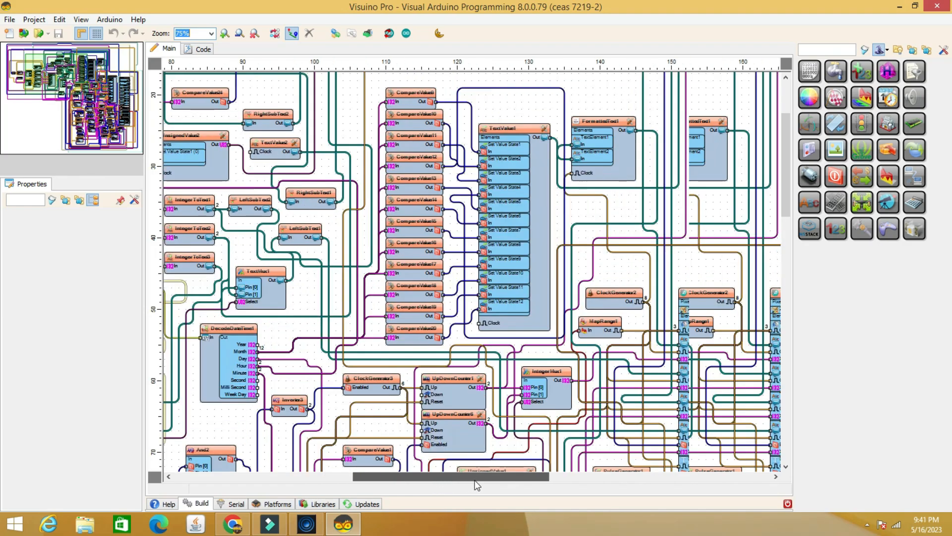
scroll(477, 485, right, 1)
Select UpDownCounter1 to show its properties (initial -8, max 27, min -8).
click(392, 239)
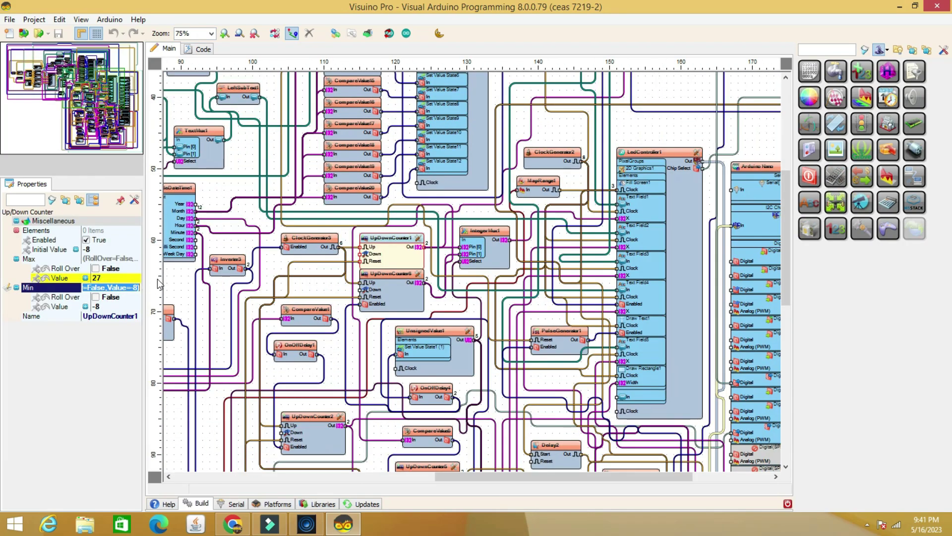
Inspect ClockGenerator3's settings, then clear the selection.
click(298, 237)
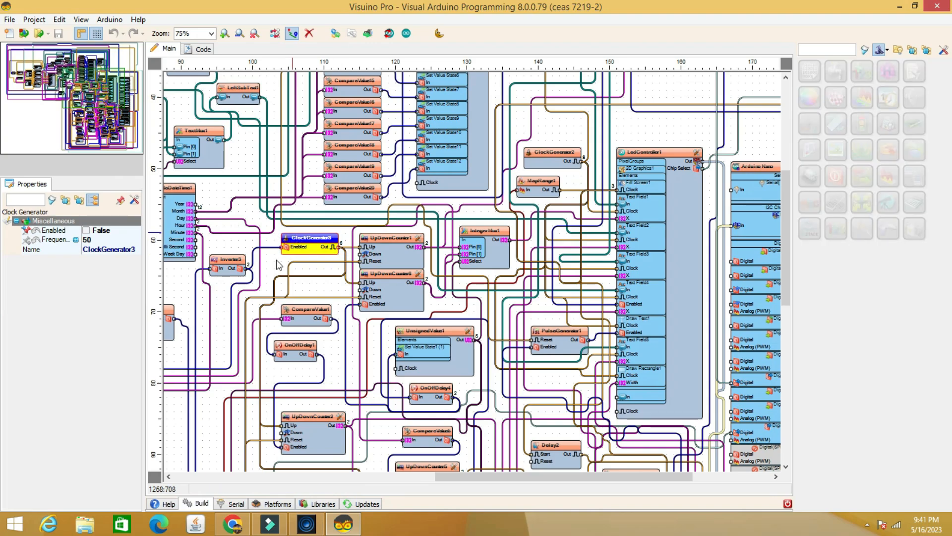
click(327, 276)
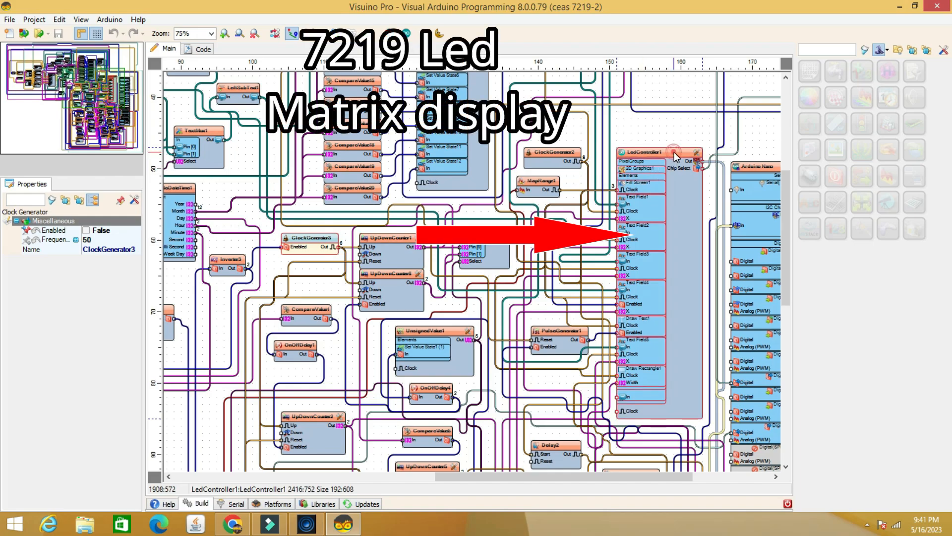
Select LedController1 and show its MAX7219 pixel groups with the 2D Graphics group.
click(674, 153)
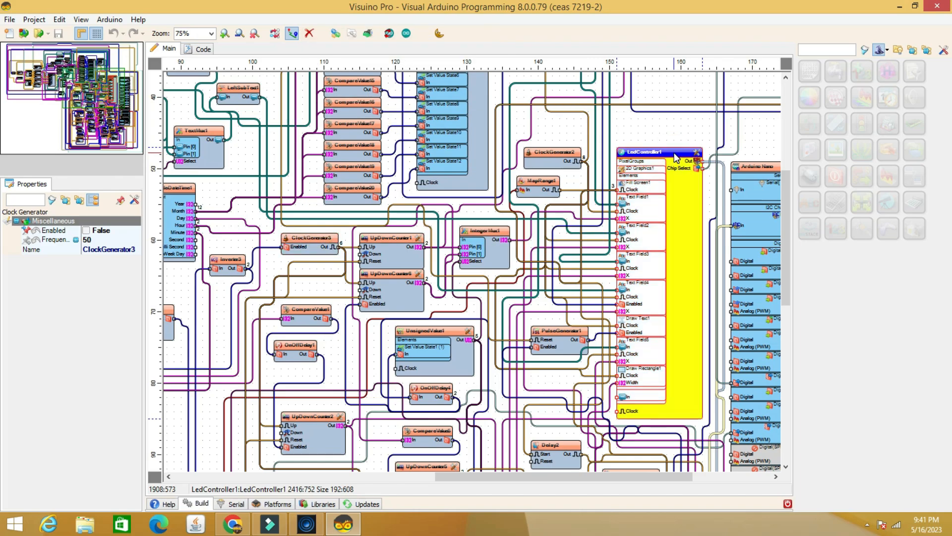
double_click(675, 154)
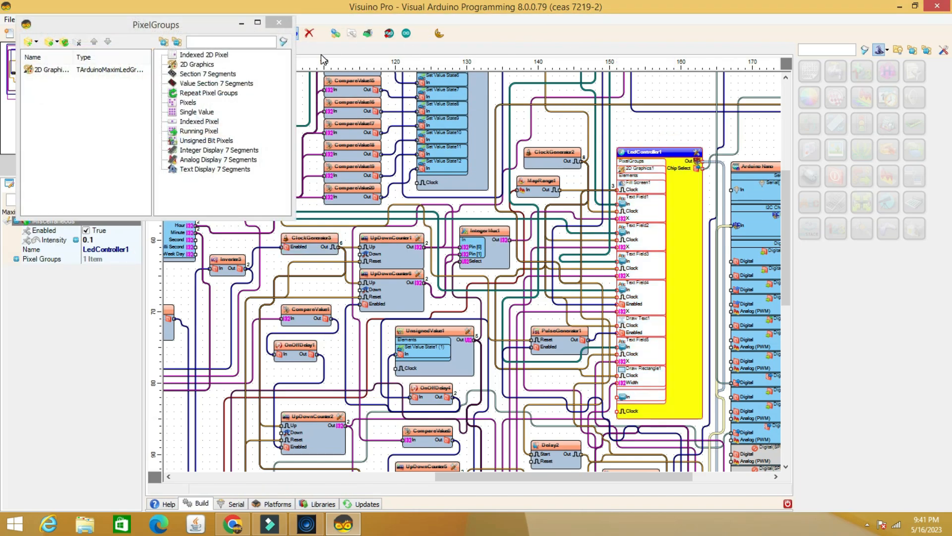
drag(575, 476, 413, 474)
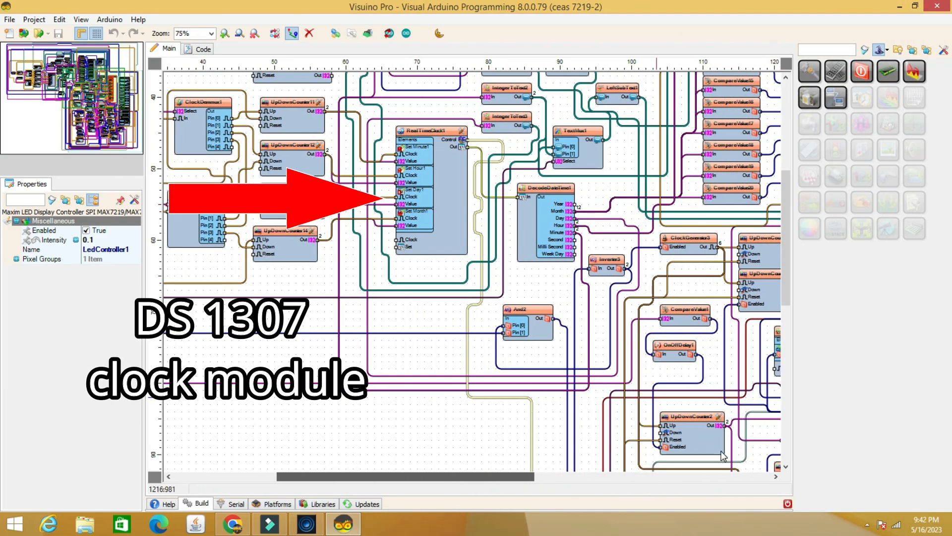
In the Build panel set the Arduino Nano port to COM3 and upload the project.
click(788, 505)
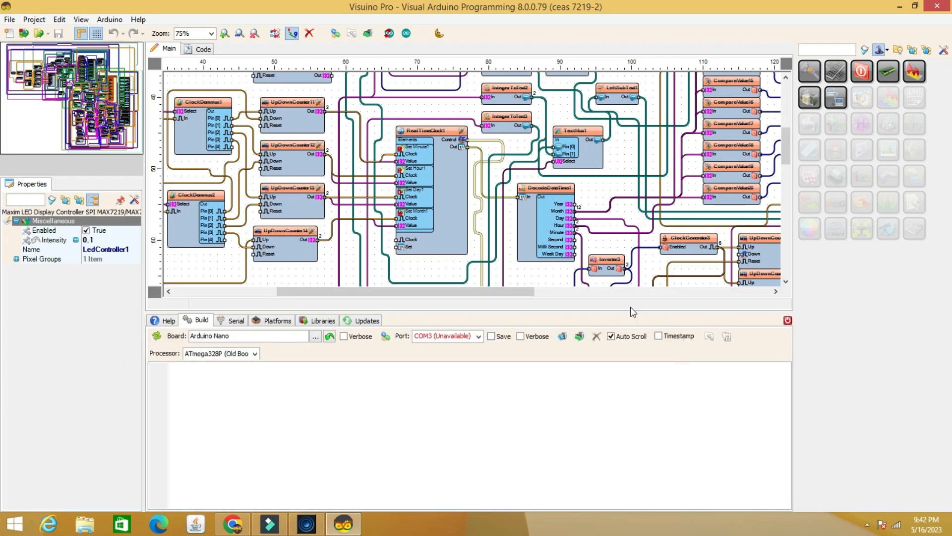
click(479, 337)
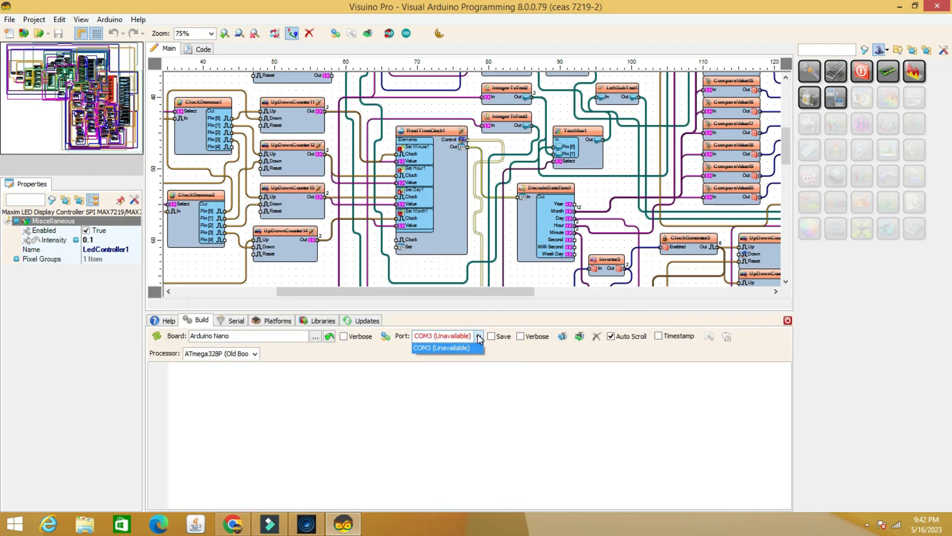
click(462, 344)
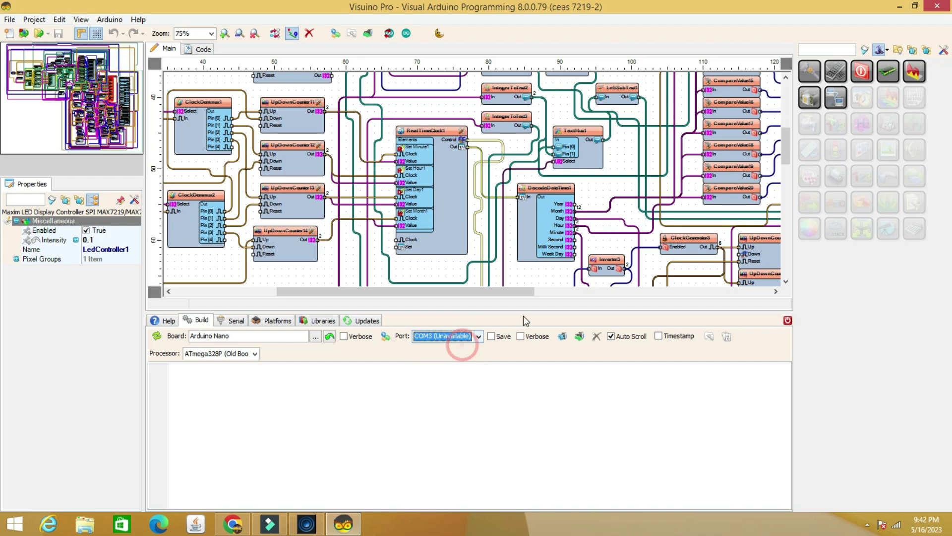
click(579, 337)
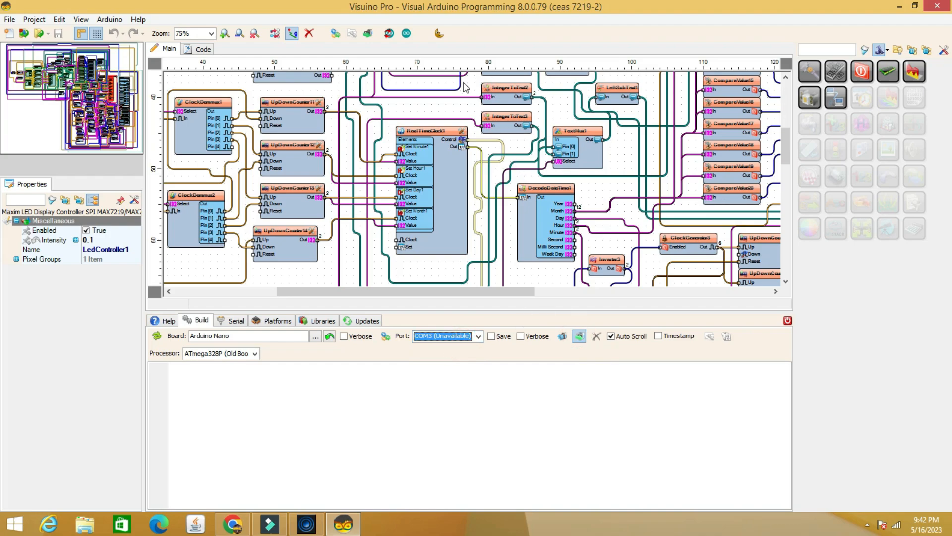